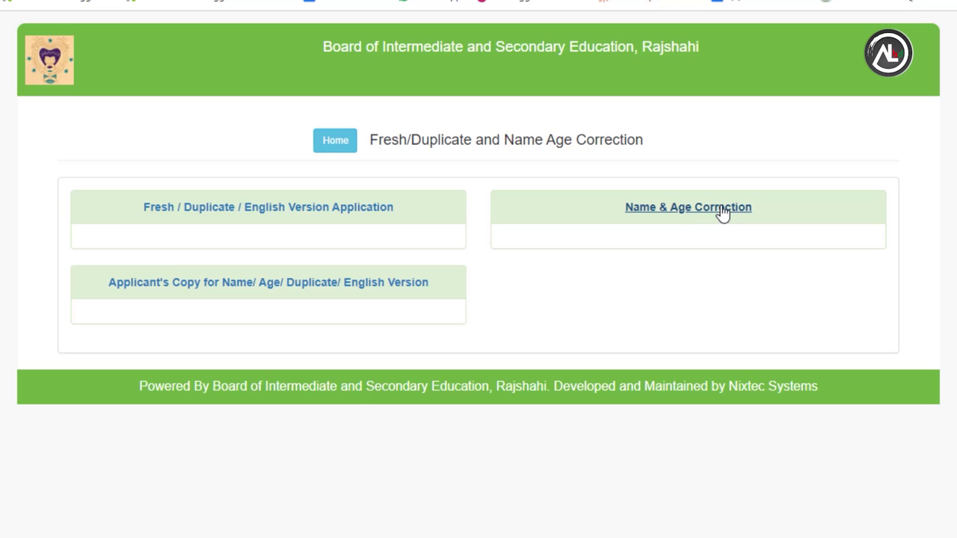
- Open the Name & Age Correction form and read the notice about the documents to submit to the board
click(626, 217)
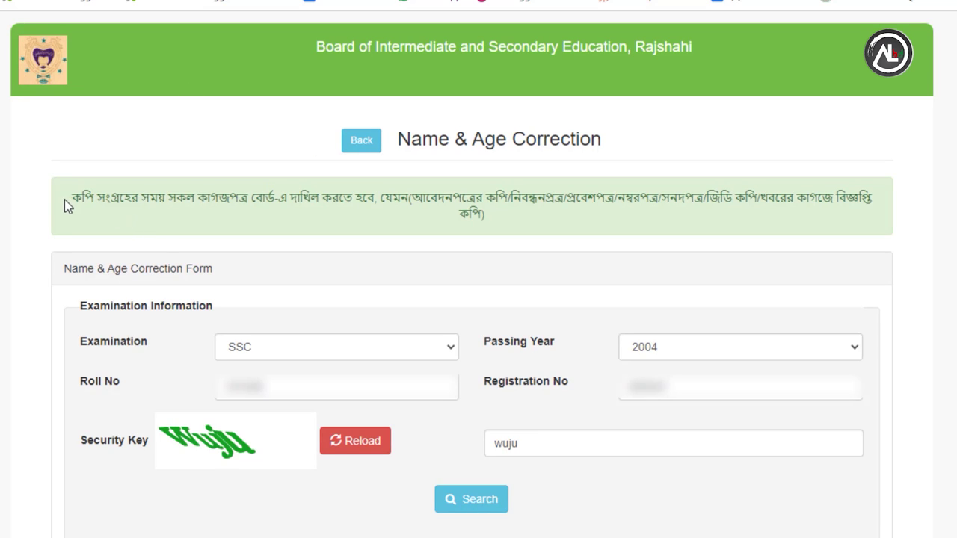
drag(78, 199, 389, 207)
click(416, 207)
drag(401, 198, 515, 217)
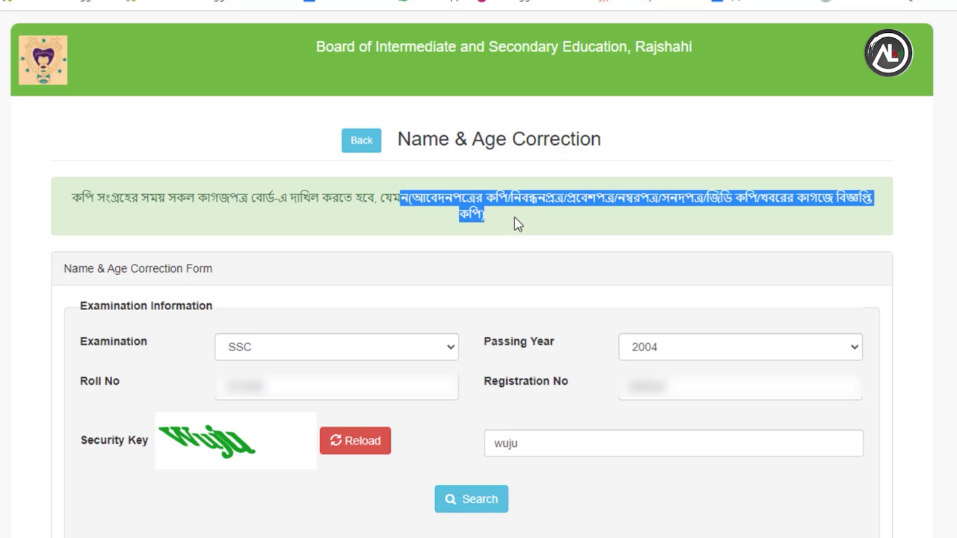
click(514, 218)
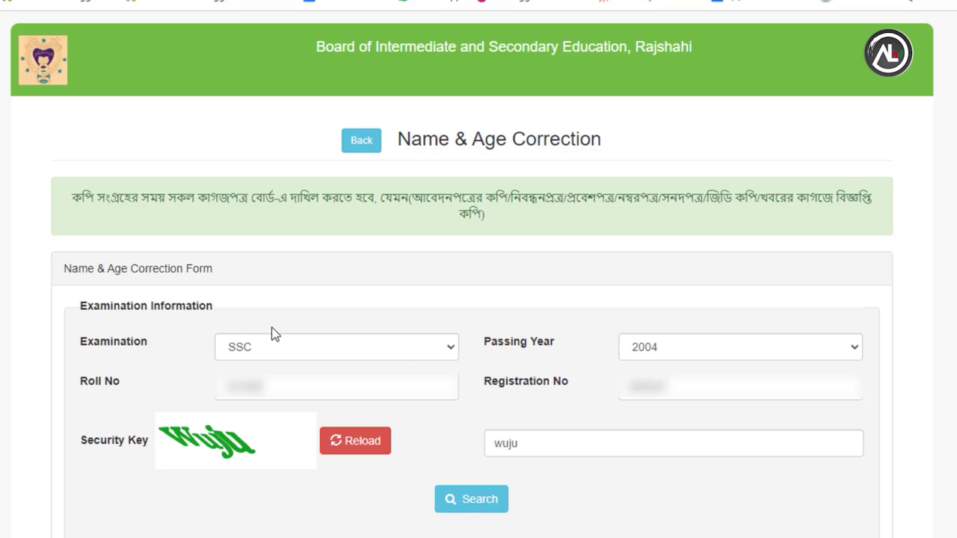
- Review the examination choices and the roll number, registration number and security key fields in Examination Information
click(376, 357)
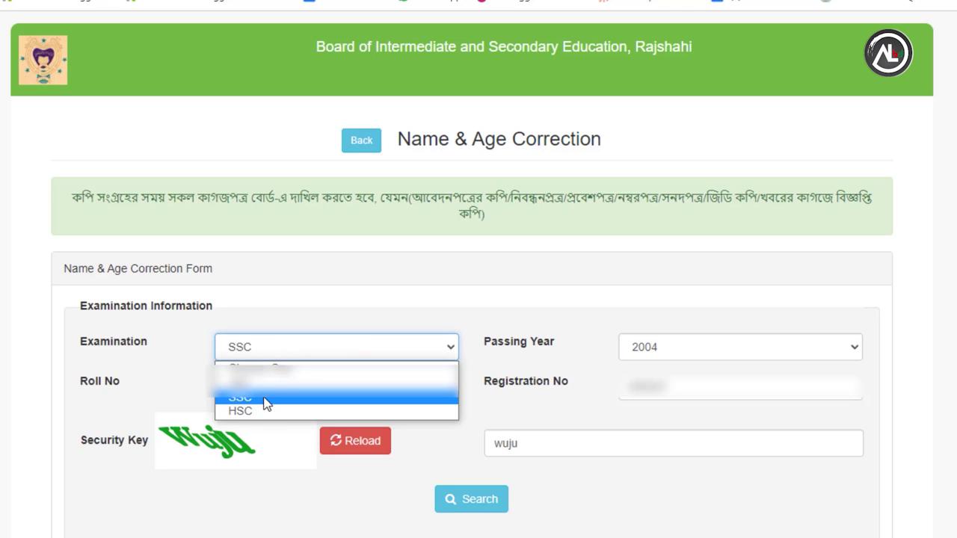
click(287, 315)
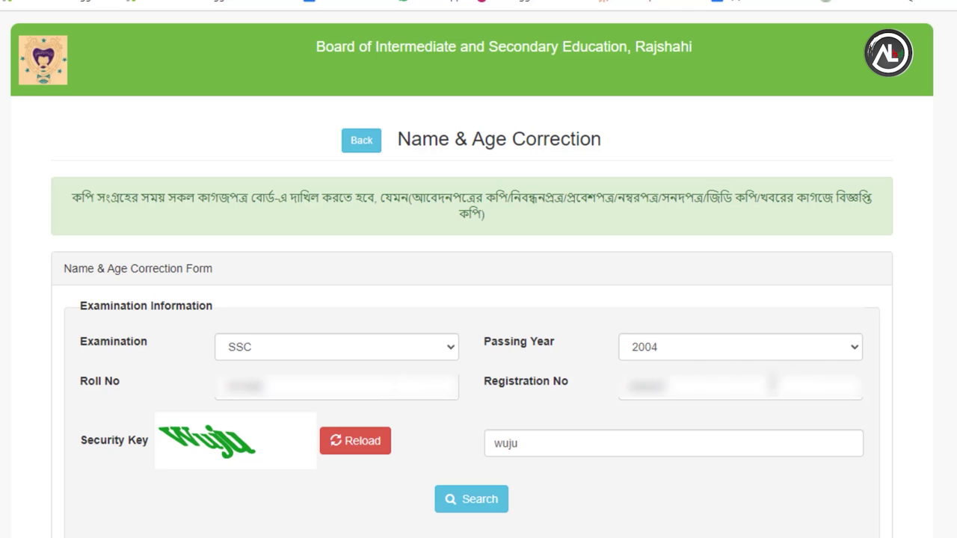
key(shift+Tab)
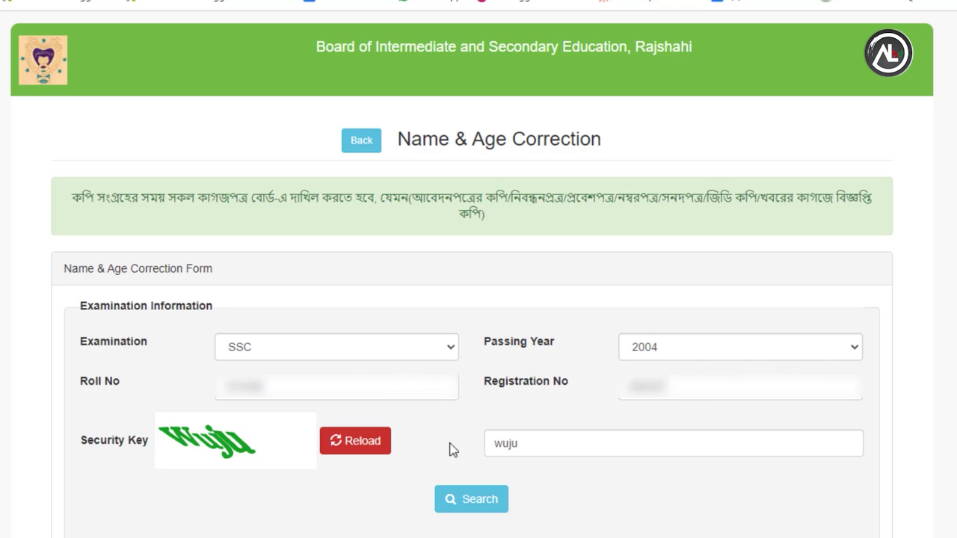
click(538, 443)
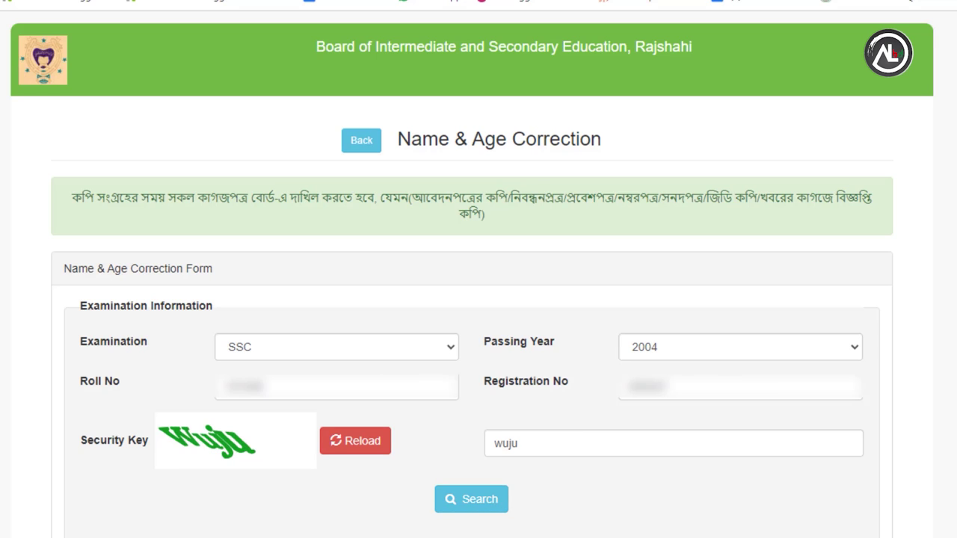
- Set the correction type to Name Correction in the applicant details below the examination search
scroll(252, 249, down, 6)
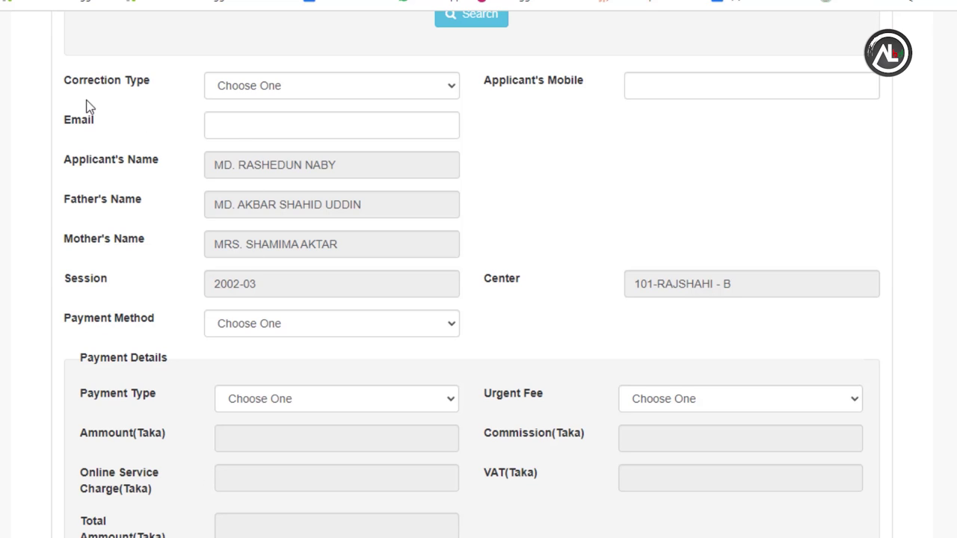
click(273, 92)
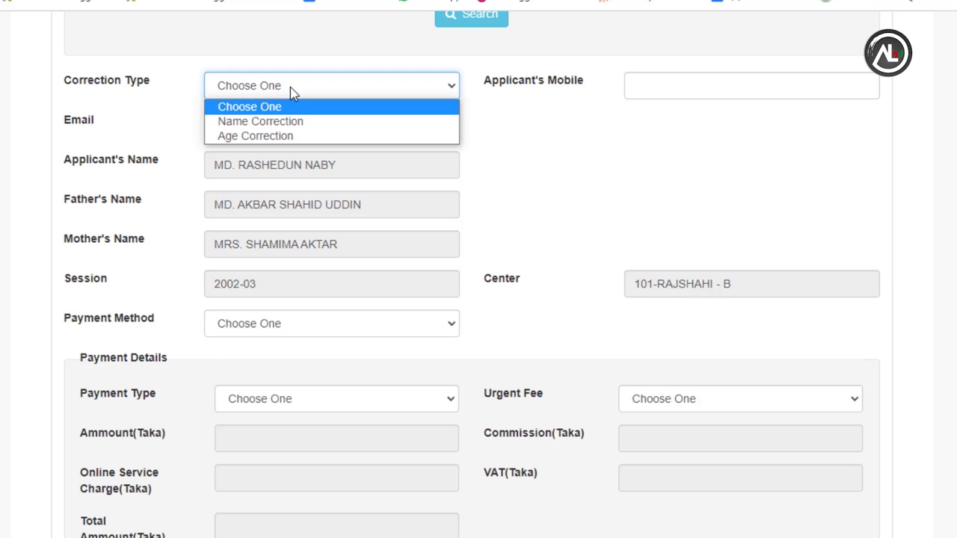
click(306, 122)
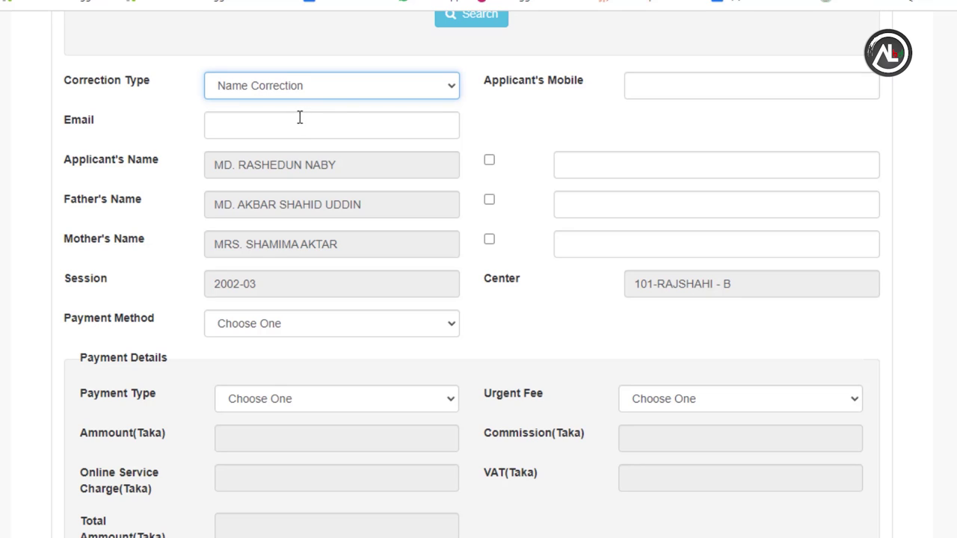
- Fill in the applicant's mobile number and email address
click(688, 88)
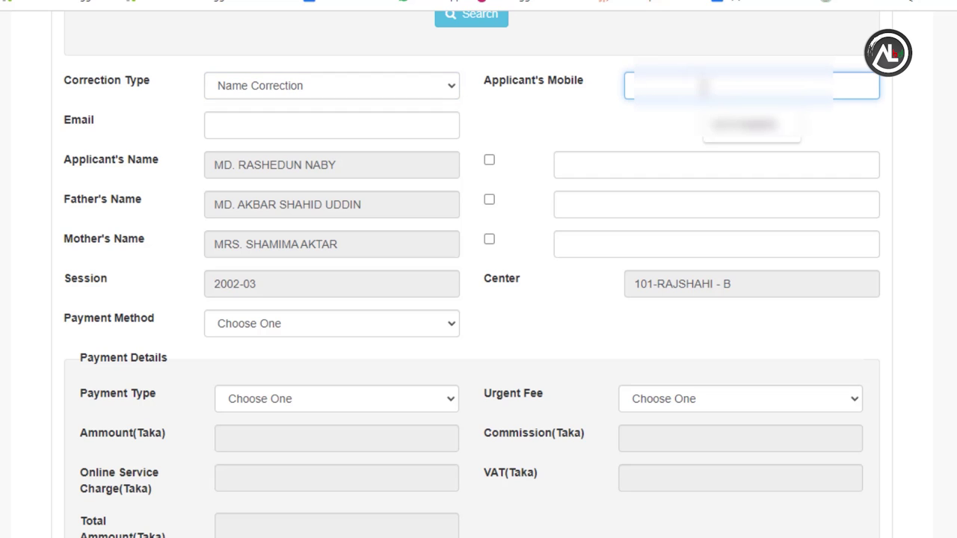
click(752, 125)
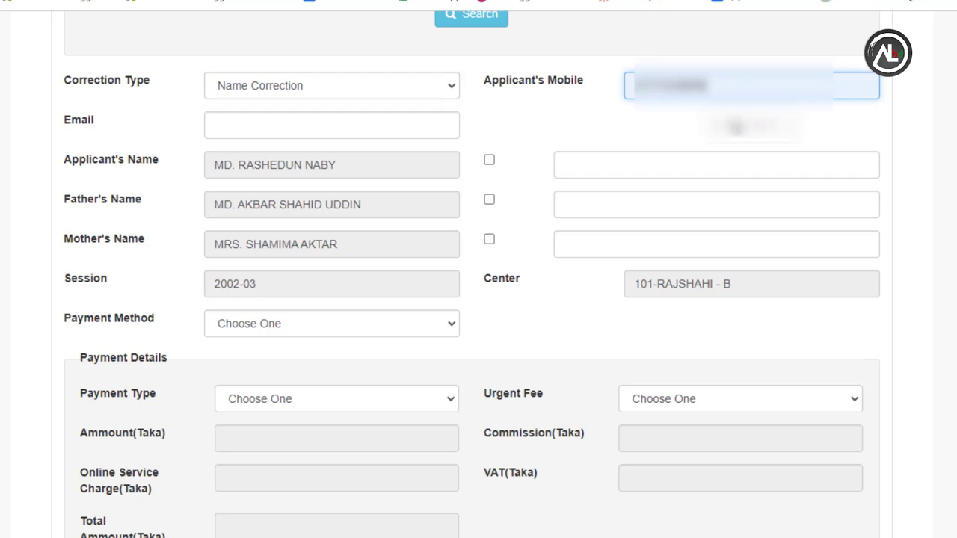
click(261, 131)
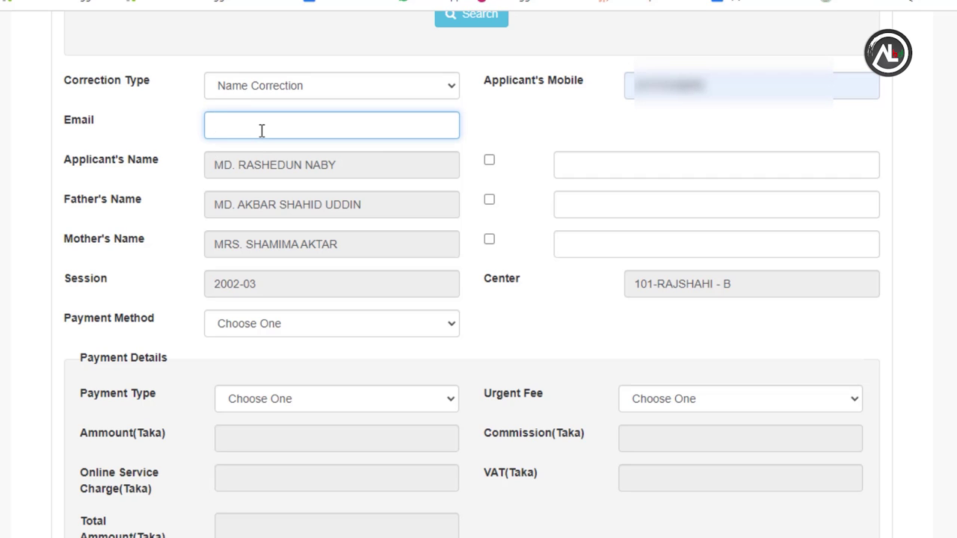
key(ctrl+v)
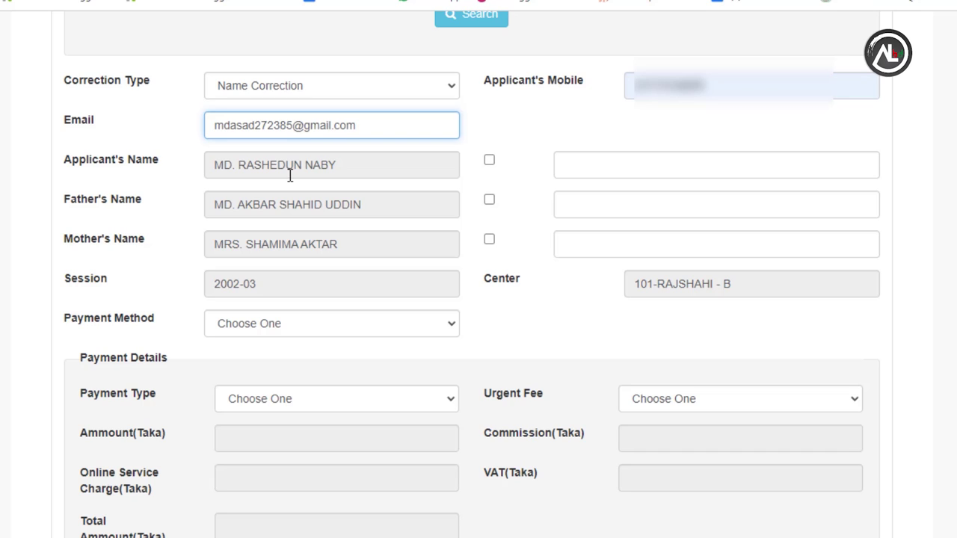
click(490, 161)
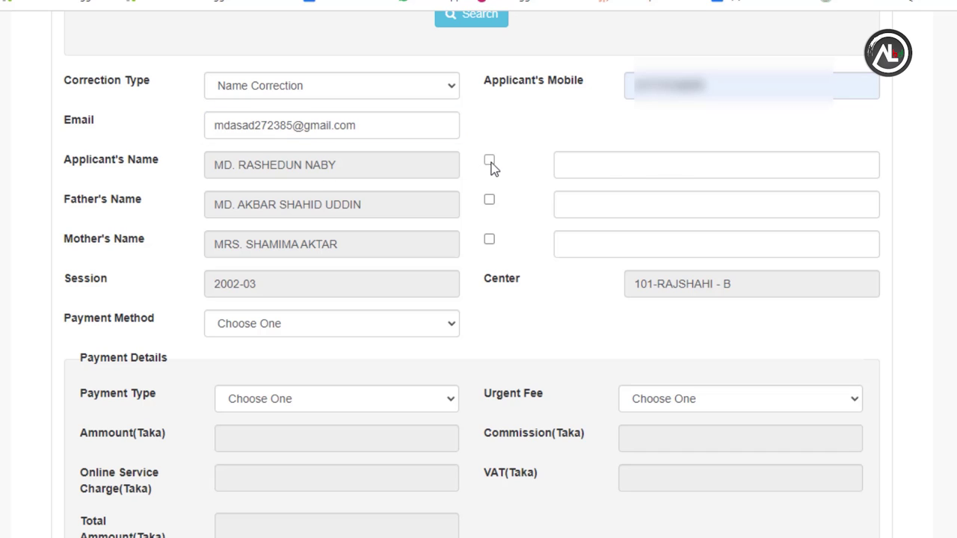
drag(701, 160, 559, 165)
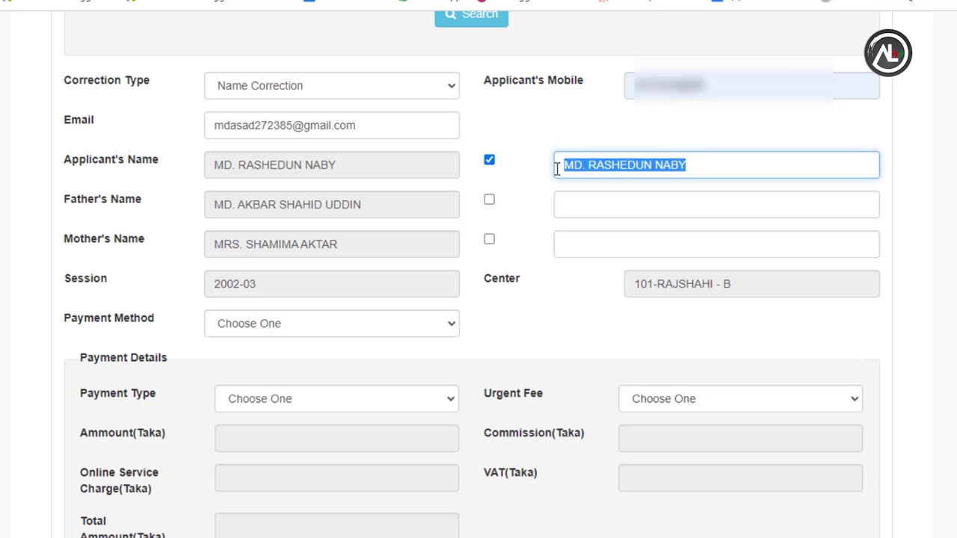
click(491, 161)
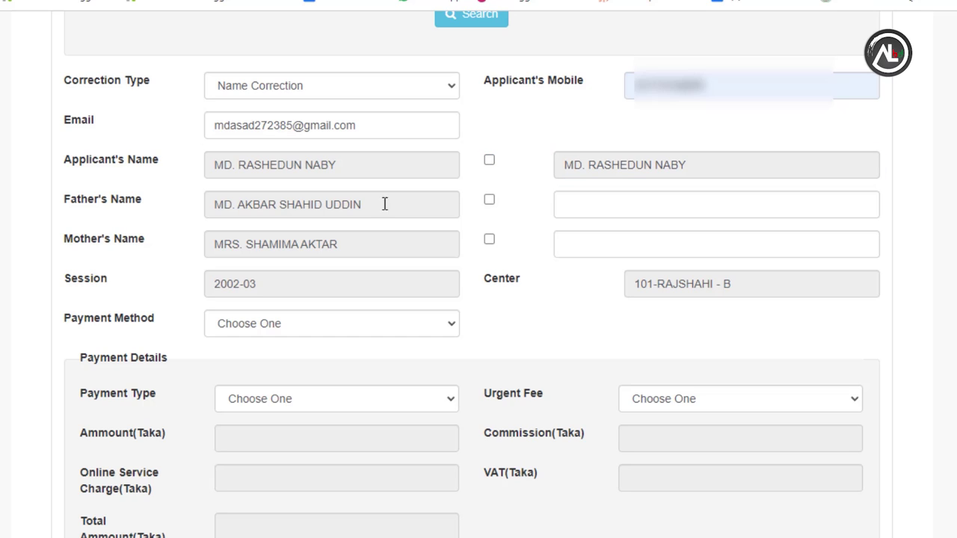
- Enable correction of the father's and mother's names and remove the last word from each corrected name
click(489, 201)
drag(727, 204, 675, 202)
key(BackSpace)
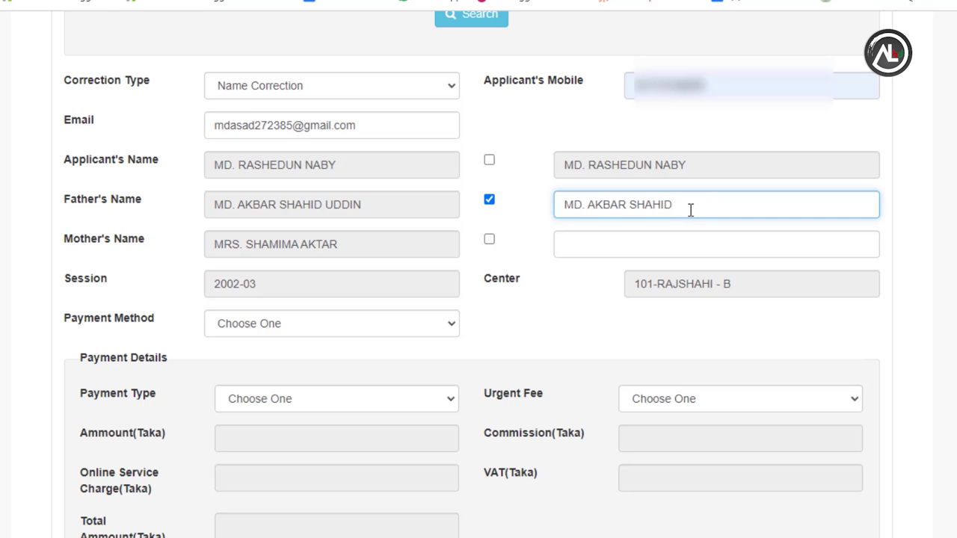
click(490, 240)
drag(689, 243, 650, 249)
key(BackSpace)
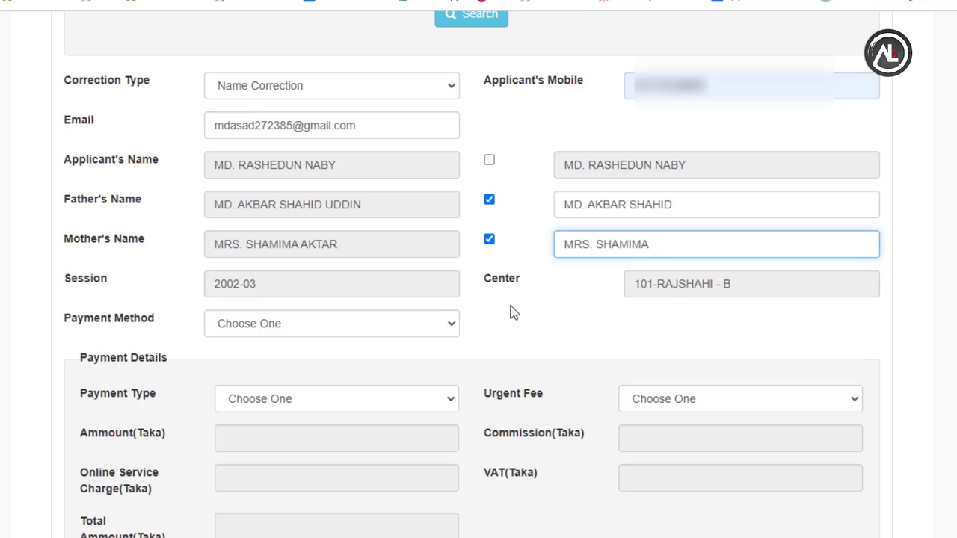
- Set the payment method to Sonali Bank (Sonali Seba), the payment type to Name Correction and the urgent fee to Yes
click(358, 329)
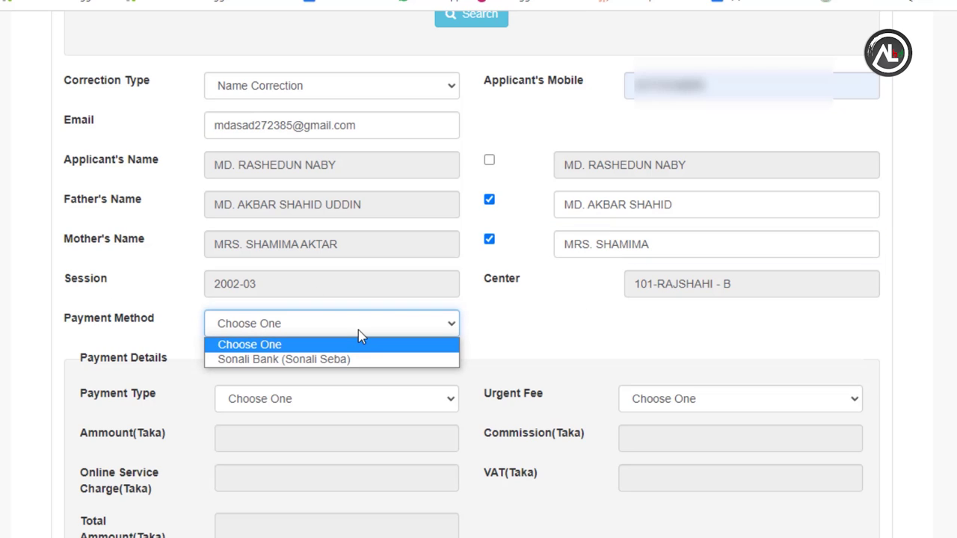
click(334, 361)
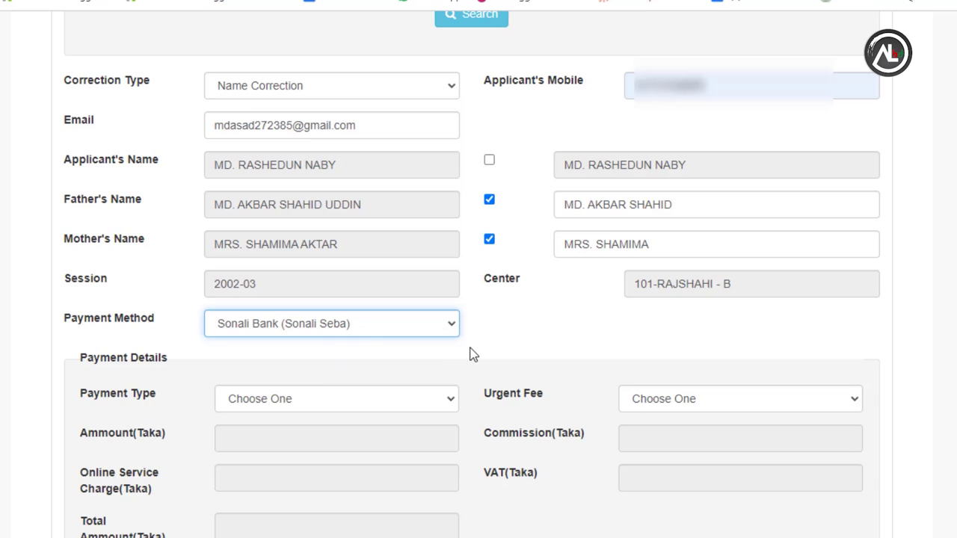
click(396, 405)
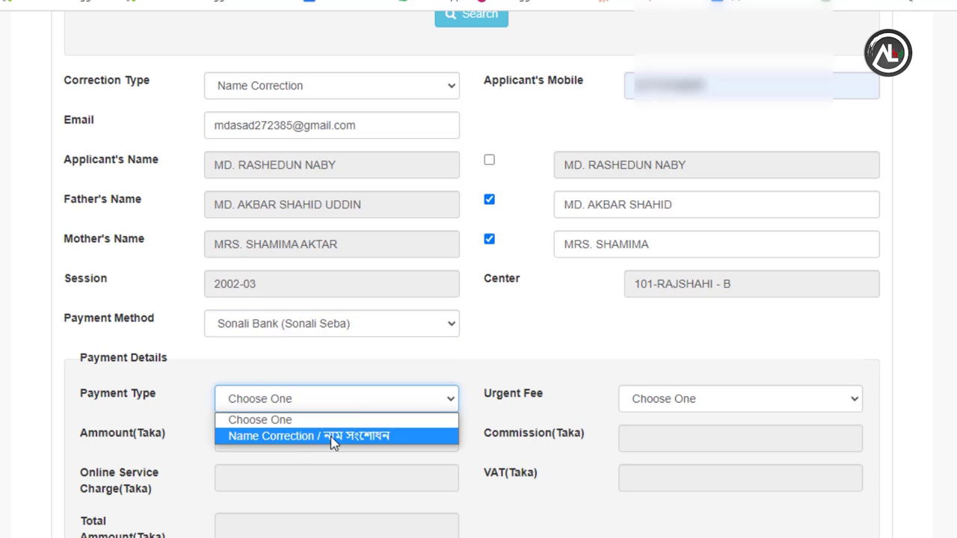
click(334, 436)
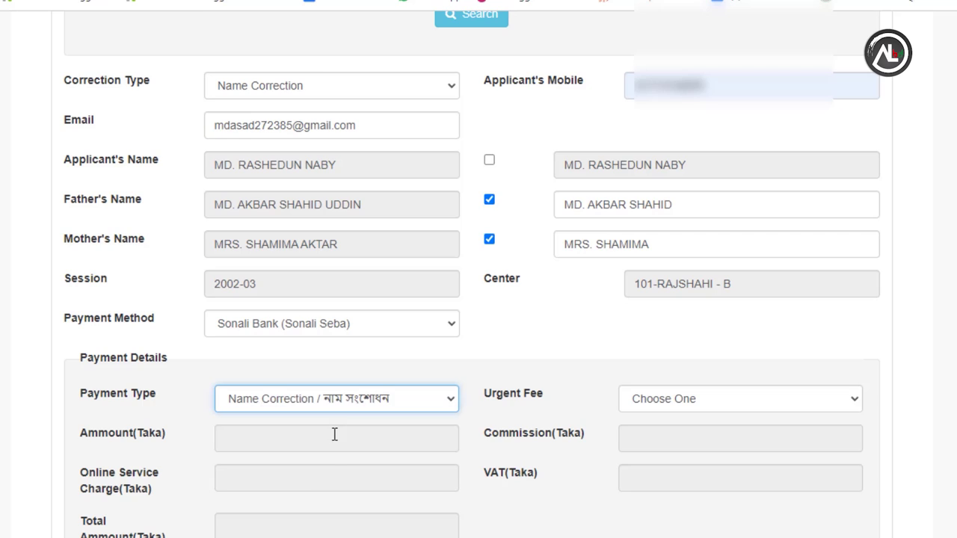
click(786, 412)
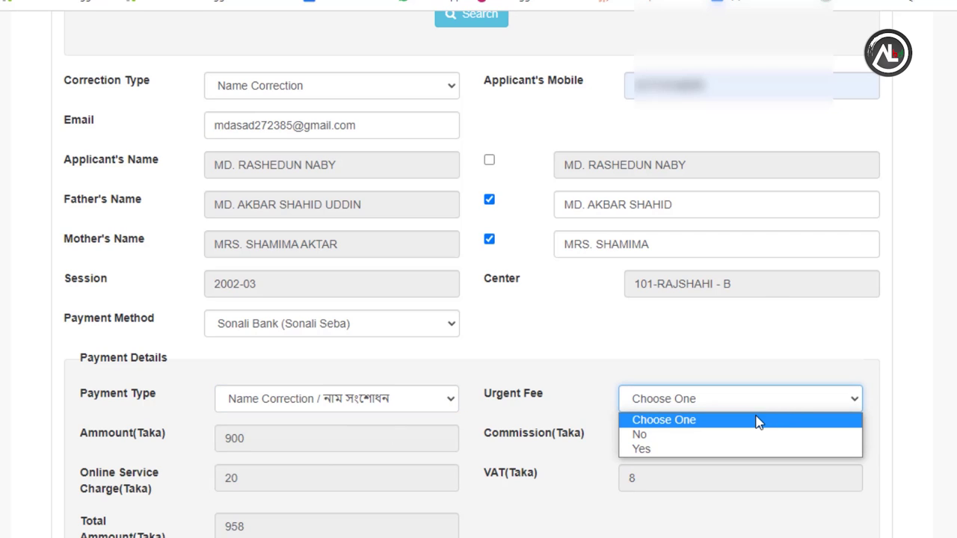
click(652, 450)
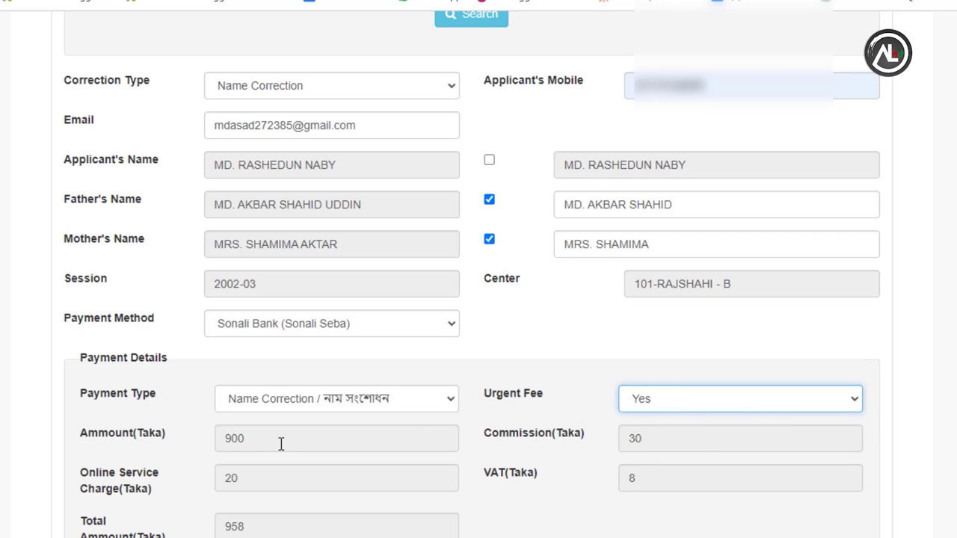
- Review the fee amount and commission, and the photo and signature upload requirements at the end of the form
double_click(227, 438)
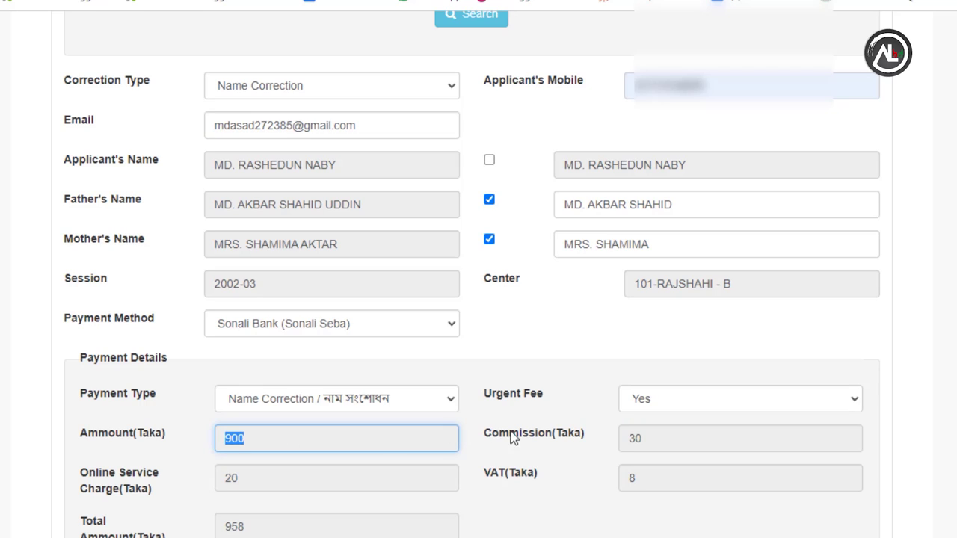
click(645, 437)
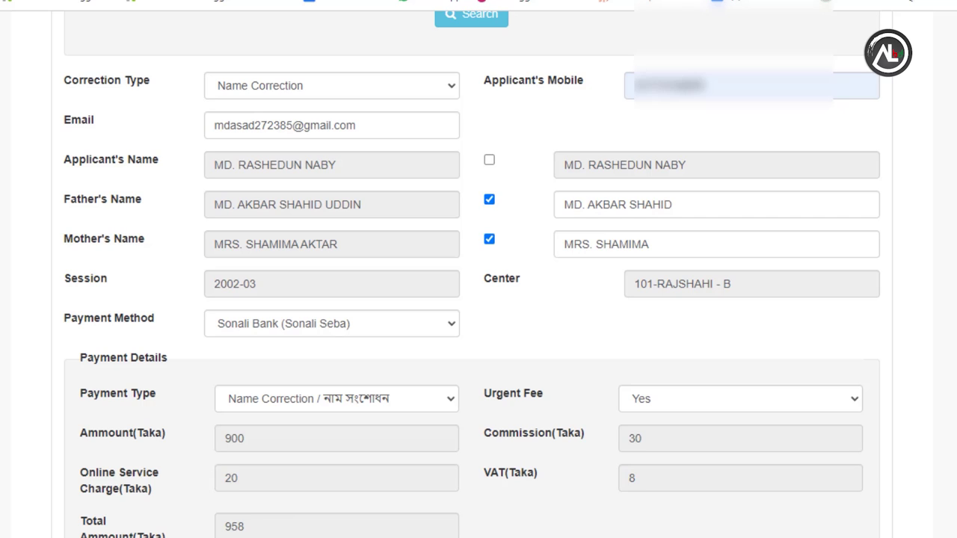
scroll(248, 441, down, 5)
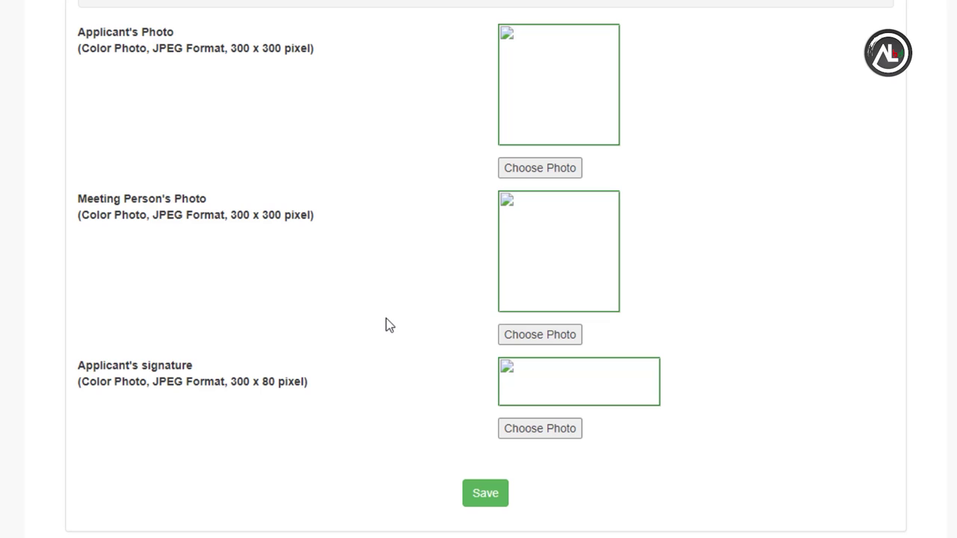
- Switch to the Procharok newspaper advertising site and open its classified ad form
click(278, 9)
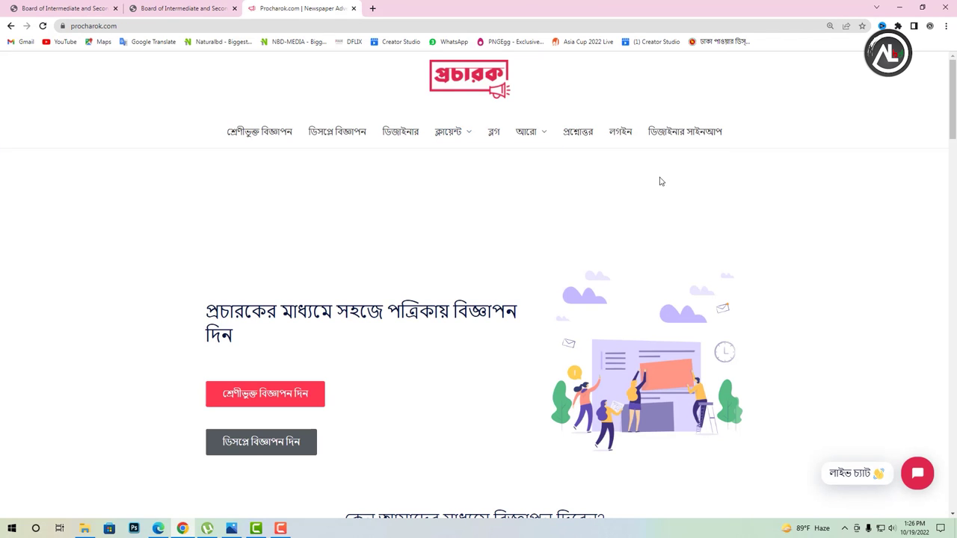
scroll(490, 338, down, 3)
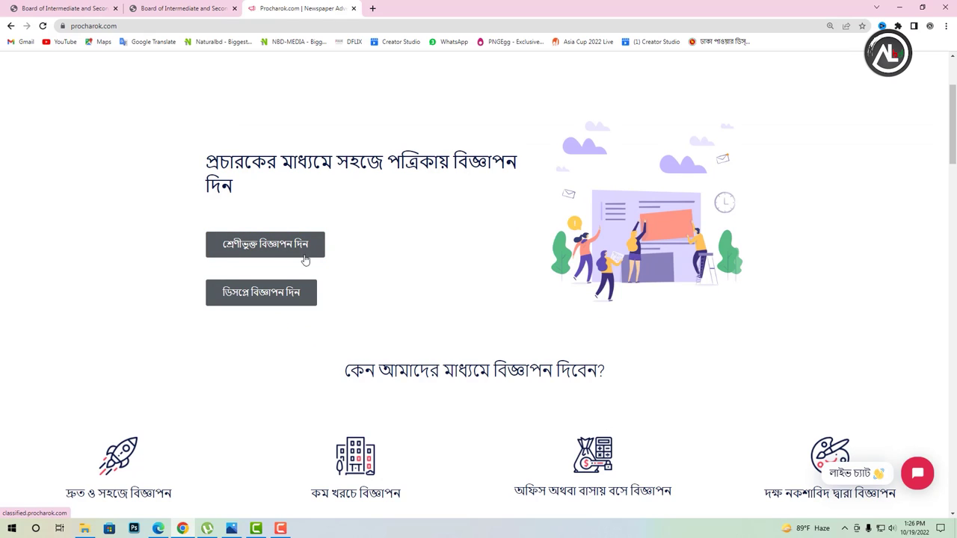
click(281, 252)
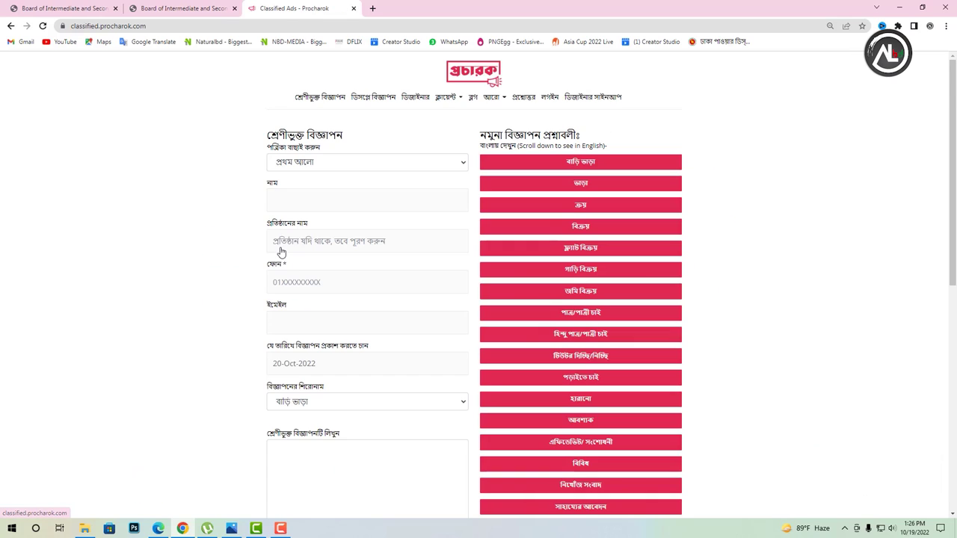
- Choose নয়া দিগন্ত as the newspaper and set the ad's publication date to 24-Oct-2022
click(396, 163)
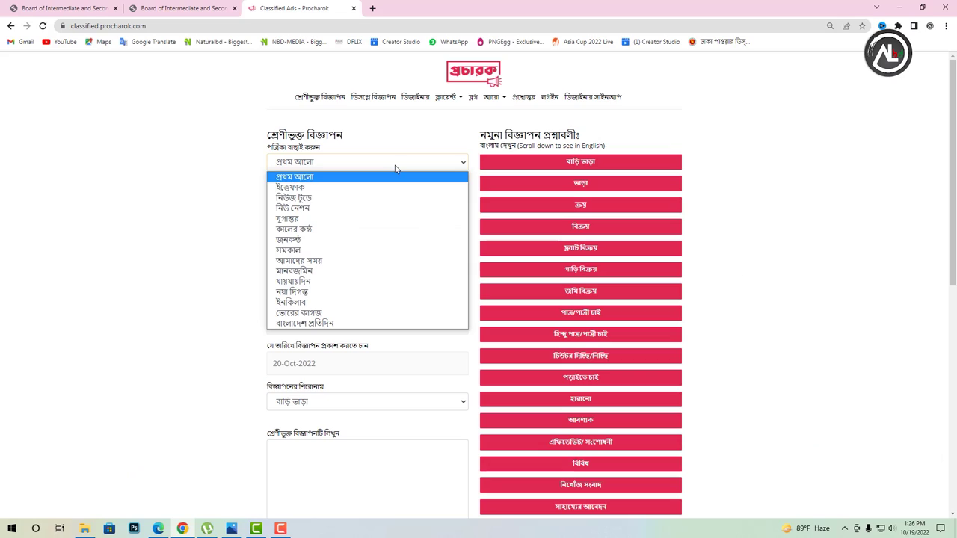
click(315, 293)
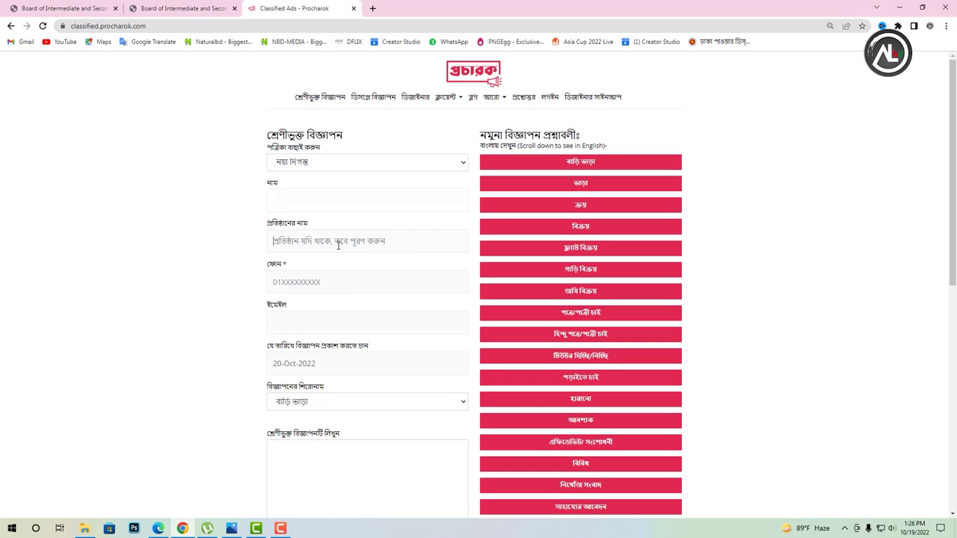
click(329, 286)
click(356, 364)
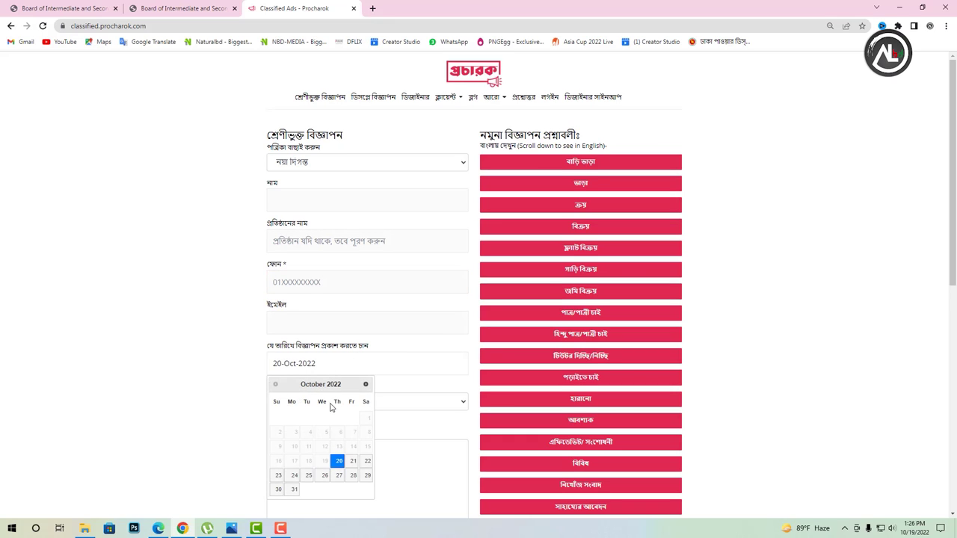
scroll(331, 408, down, 1)
click(294, 426)
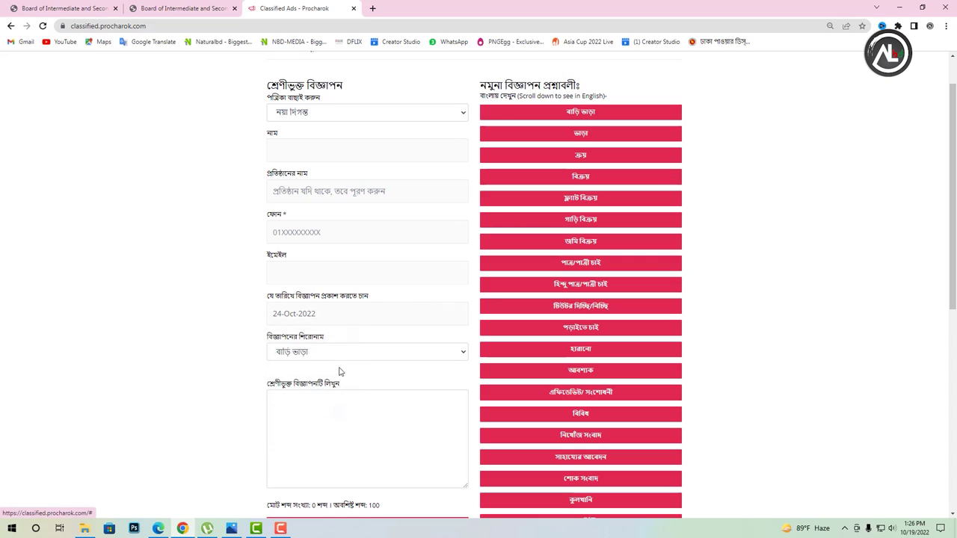
- Set the ad's heading to এফিডেভিট/সংশোধনী and expand the Bengali sample ads of the same category
click(326, 354)
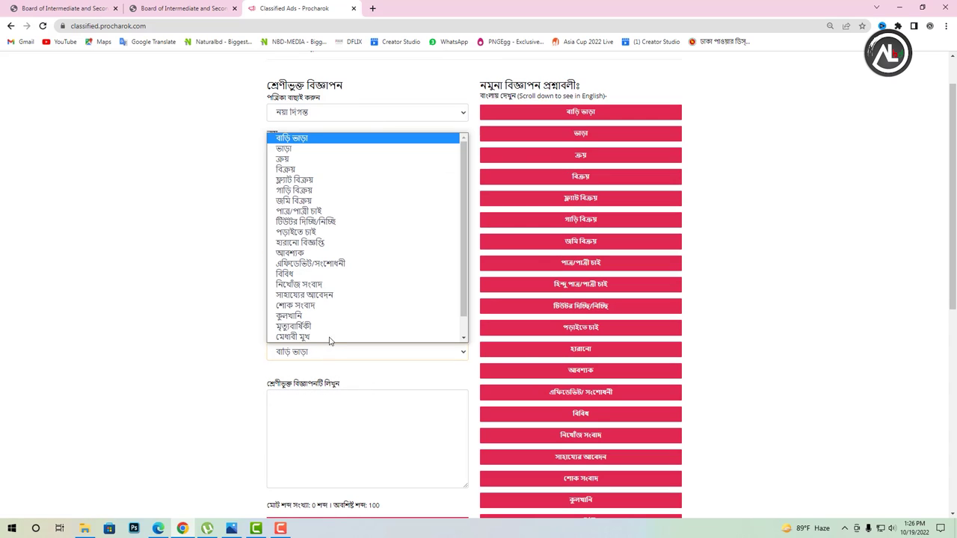
click(352, 264)
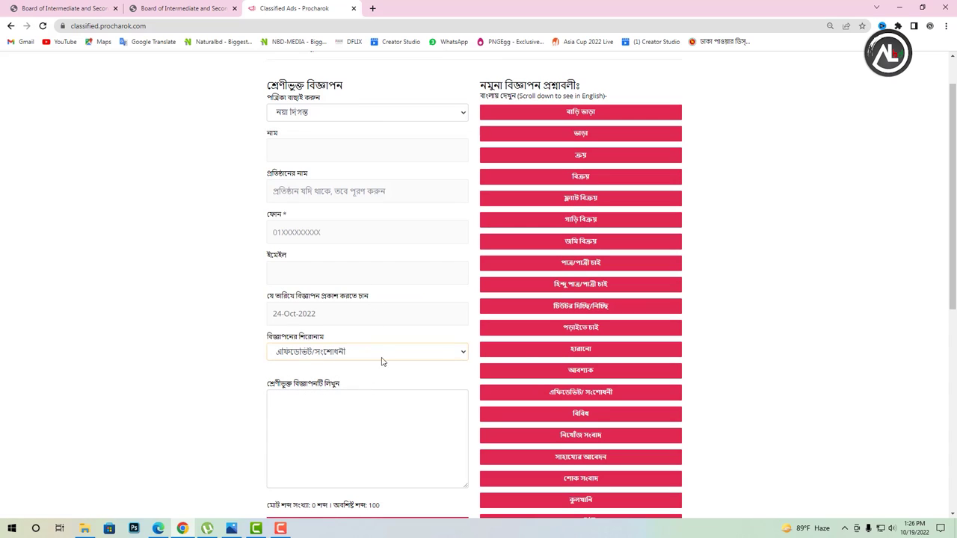
scroll(407, 379, down, 2)
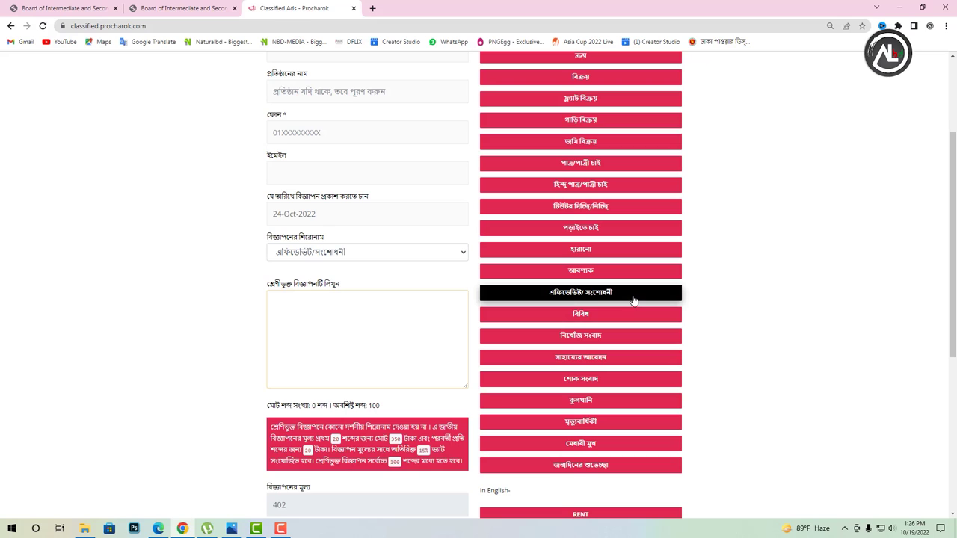
click(581, 297)
- Copy sample ad 11, the mother's name correction on a junior school certificate, into the classified ad text box
scroll(584, 337, down, 6)
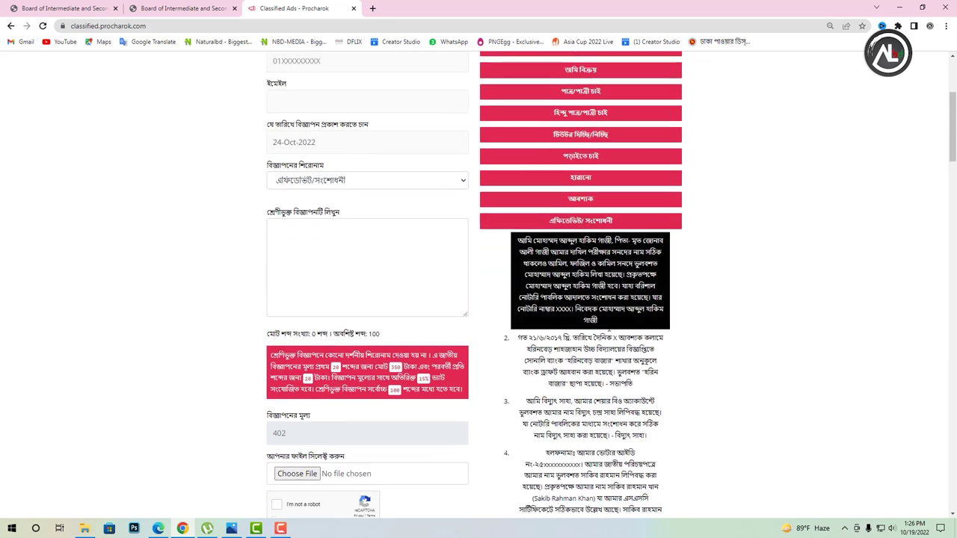
scroll(590, 387, down, 10)
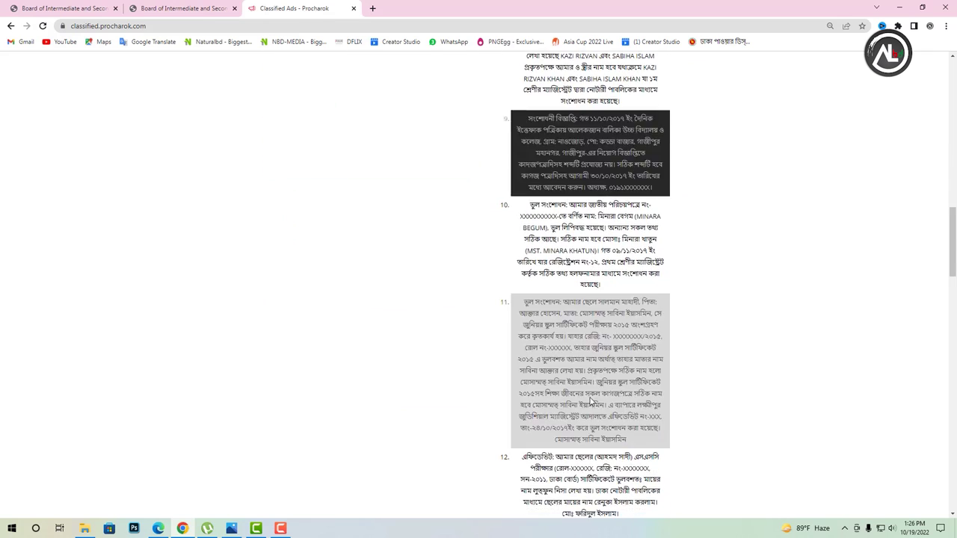
scroll(590, 299, up, 5)
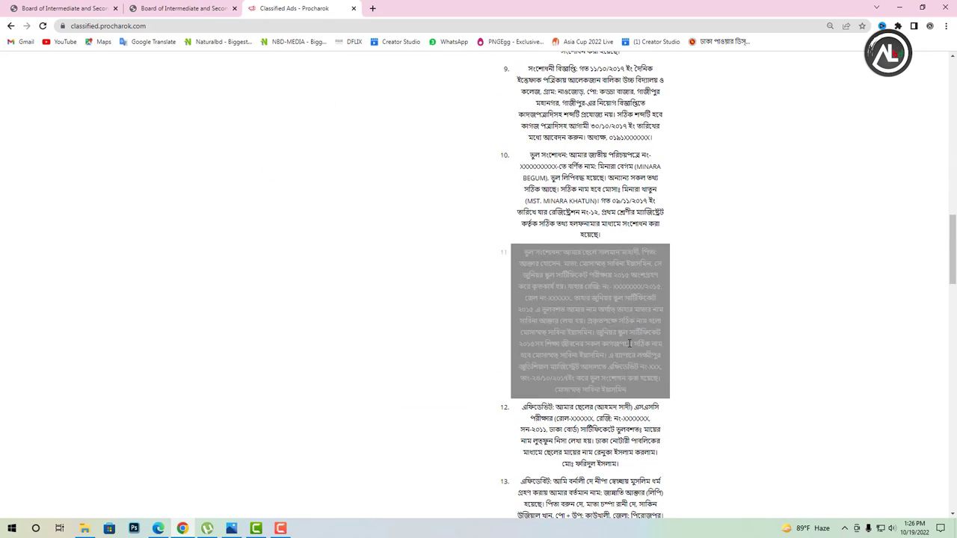
drag(638, 398, 522, 259)
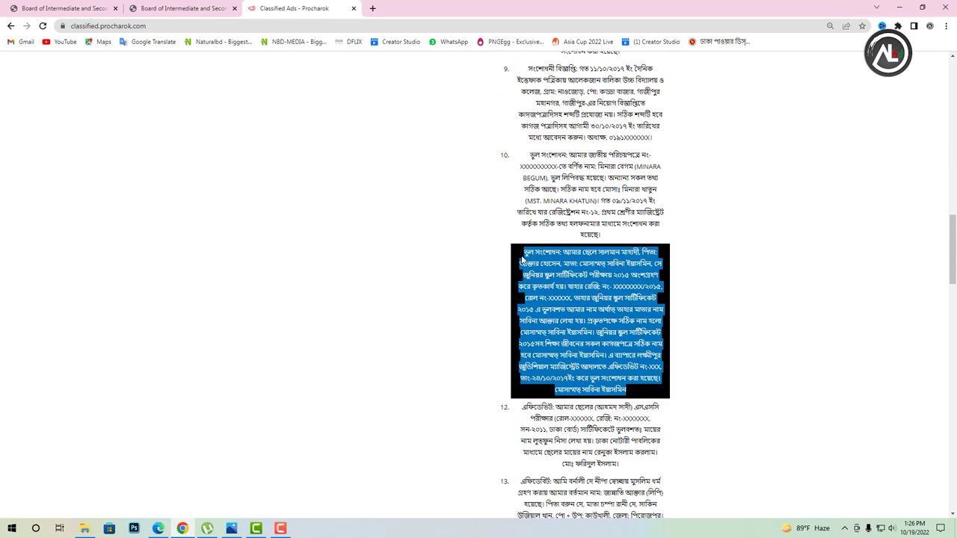
scroll(391, 280, up, 10)
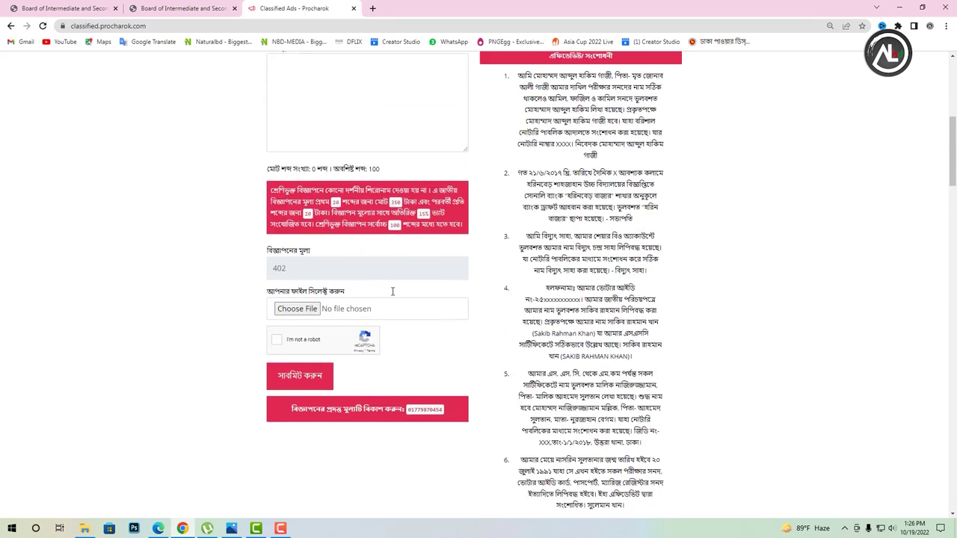
key(ctrl+v)
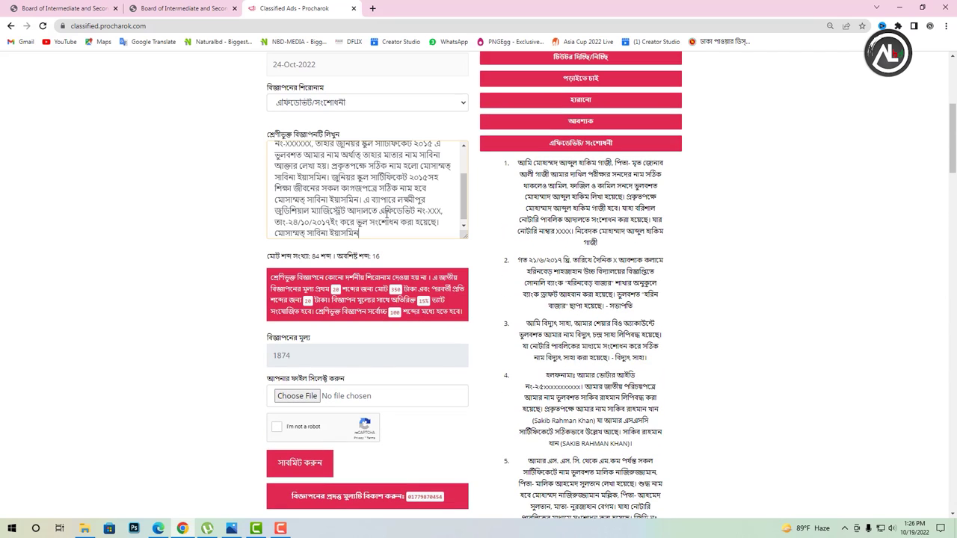
scroll(388, 216, up, 5)
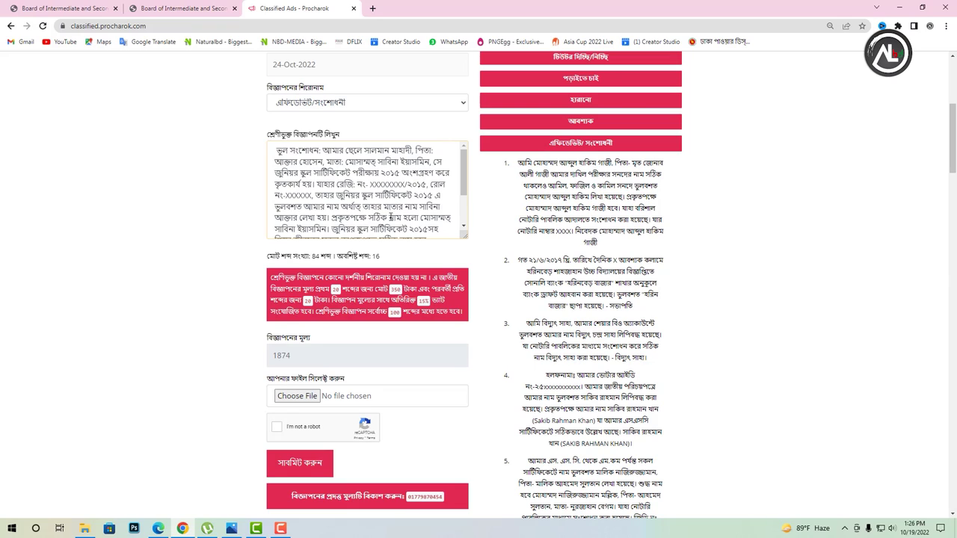
- Complete the "I'm not a robot" check at the end of the classified ad form
scroll(393, 250, down, 1)
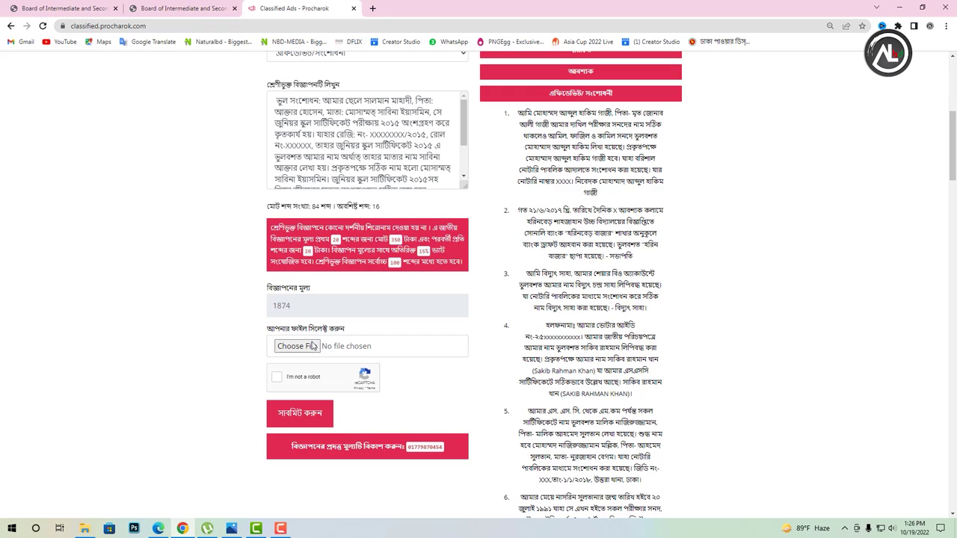
scroll(305, 350, down, 1)
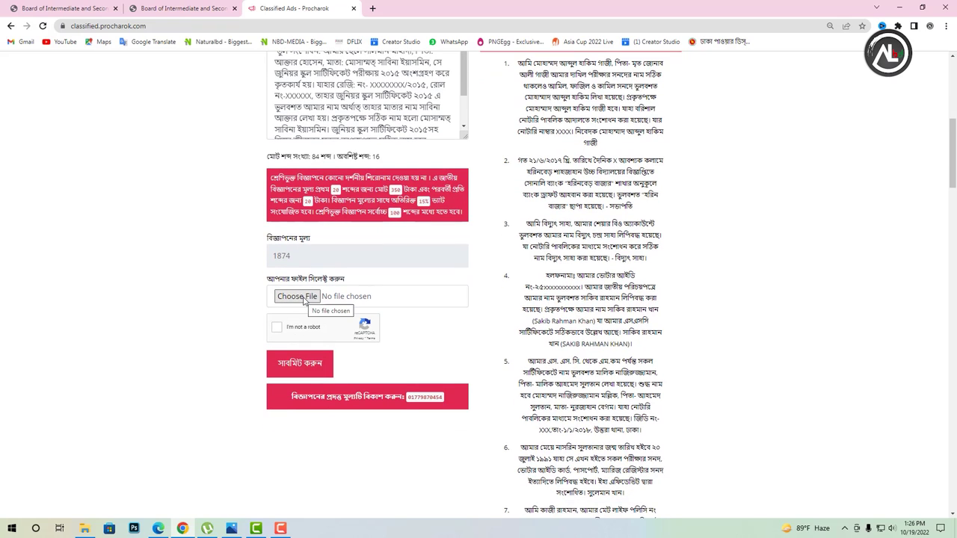
click(277, 328)
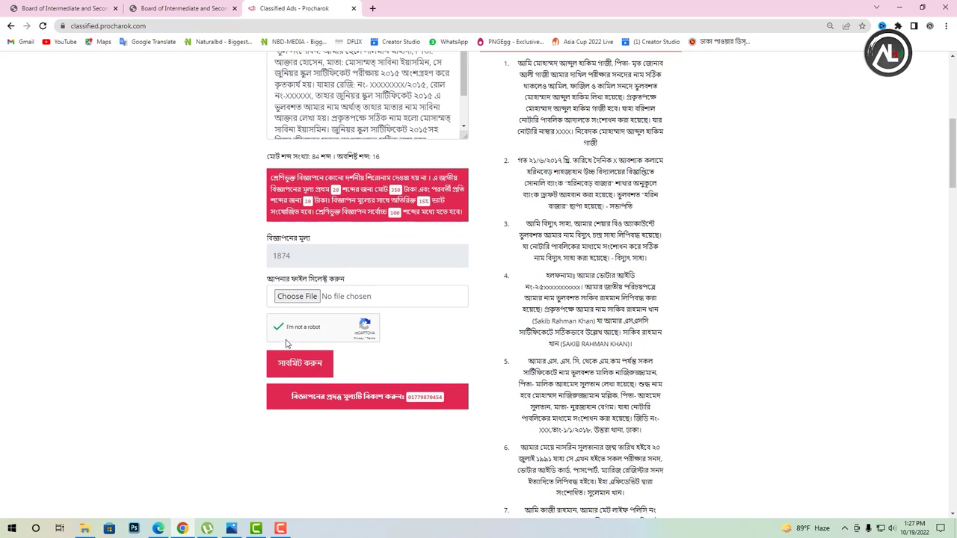
click(326, 376)
- Open the Procharok home page and find the contact phone number for its advertising service
scroll(441, 369, up, 5)
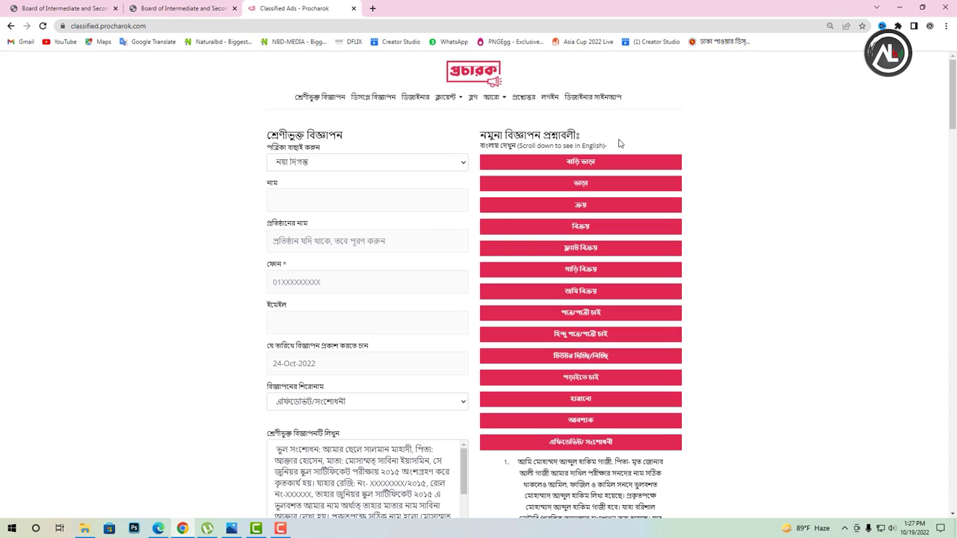
click(474, 73)
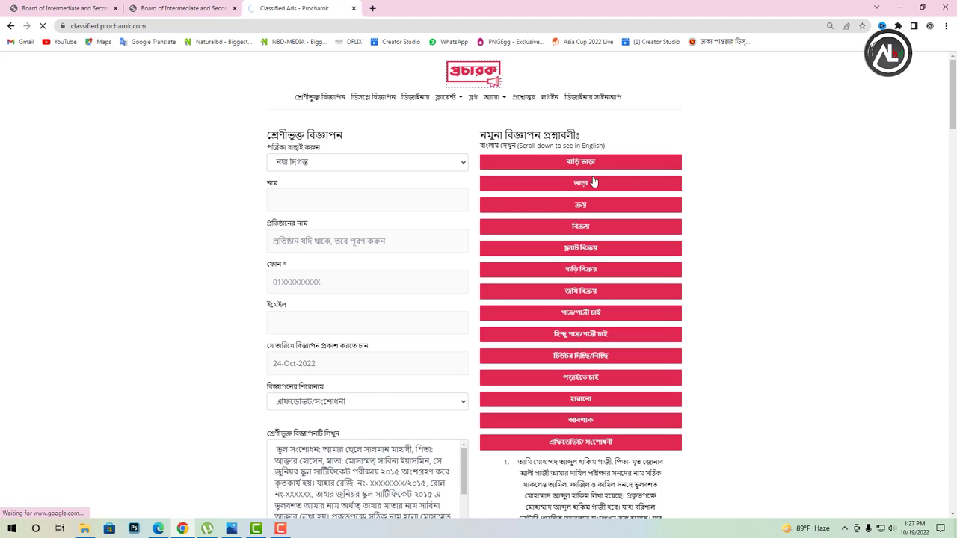
scroll(479, 193, down, 12)
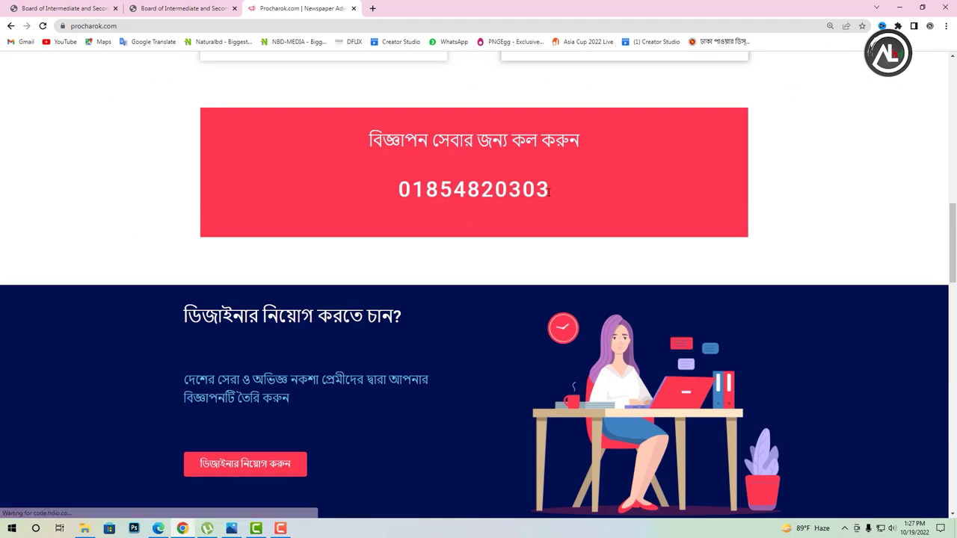
drag(549, 191, 376, 195)
click(419, 190)
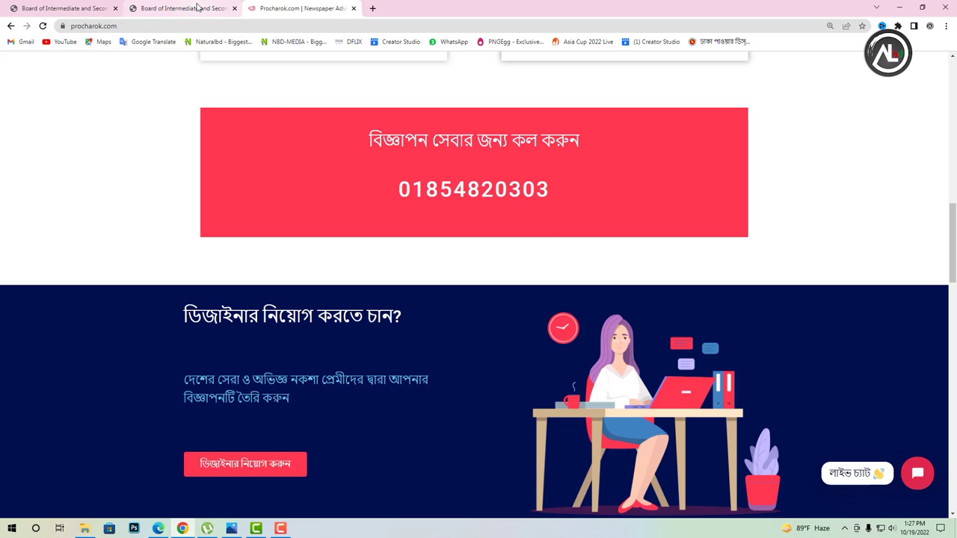
- Return to the Rajshahi board's form to review its photo and signature uploads, and view the Applicant's Copy in Screenshot (96).png
click(198, 8)
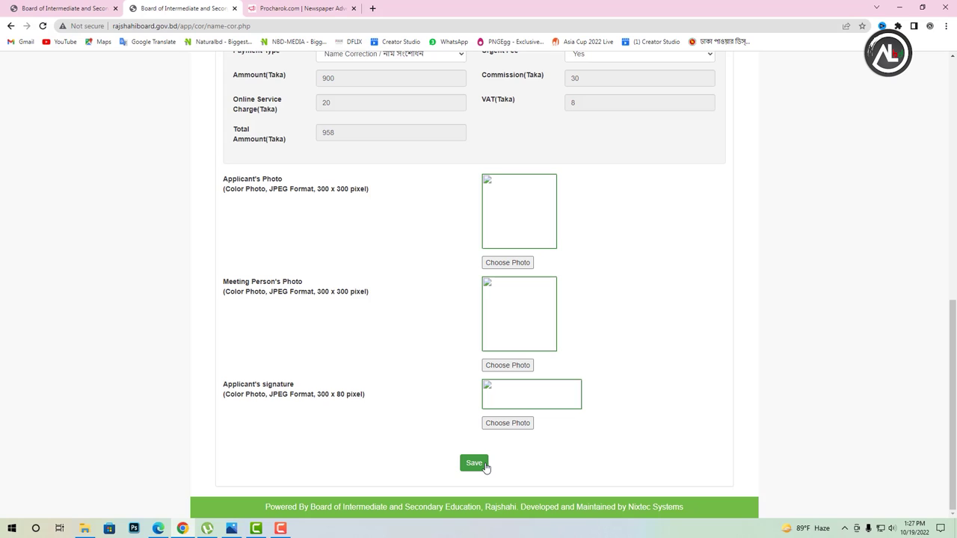
scroll(486, 467, up, 1)
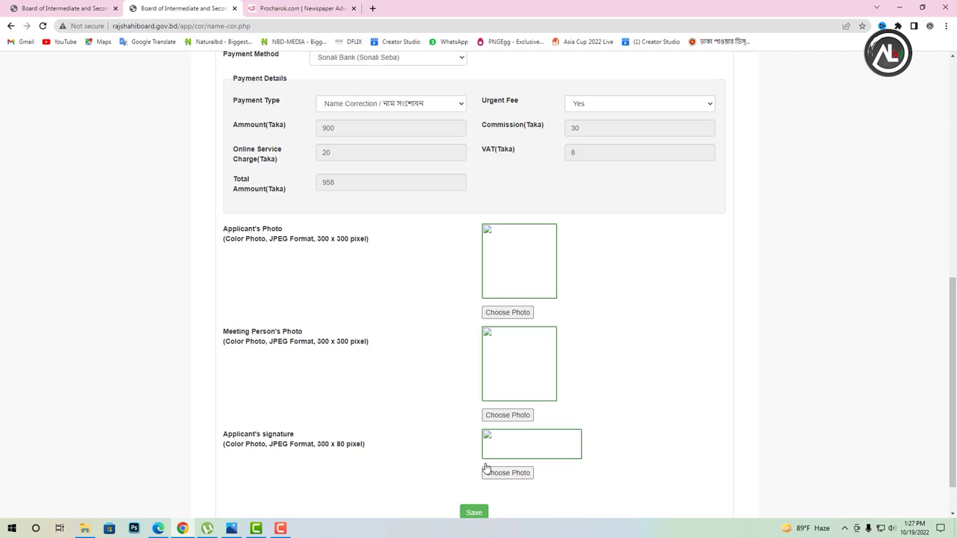
scroll(456, 465, down, 1)
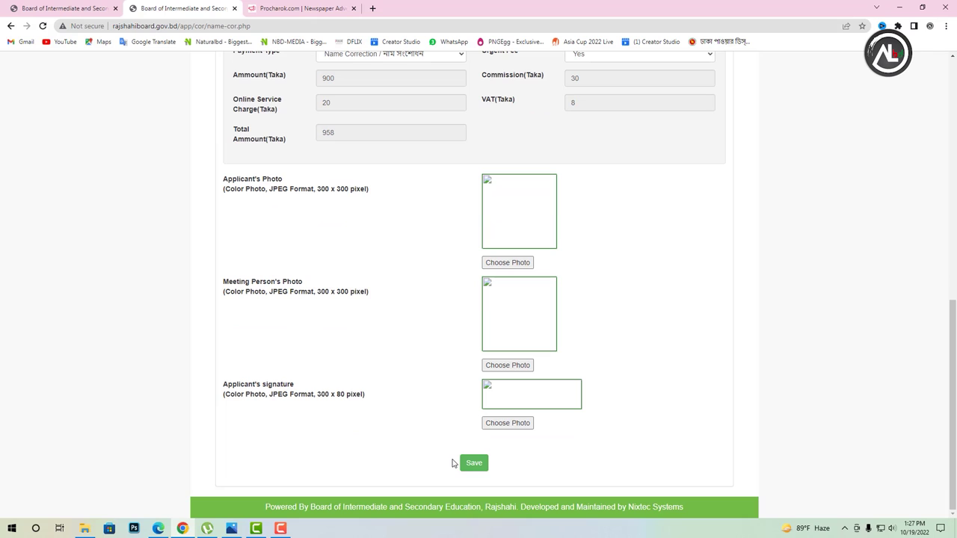
click(231, 529)
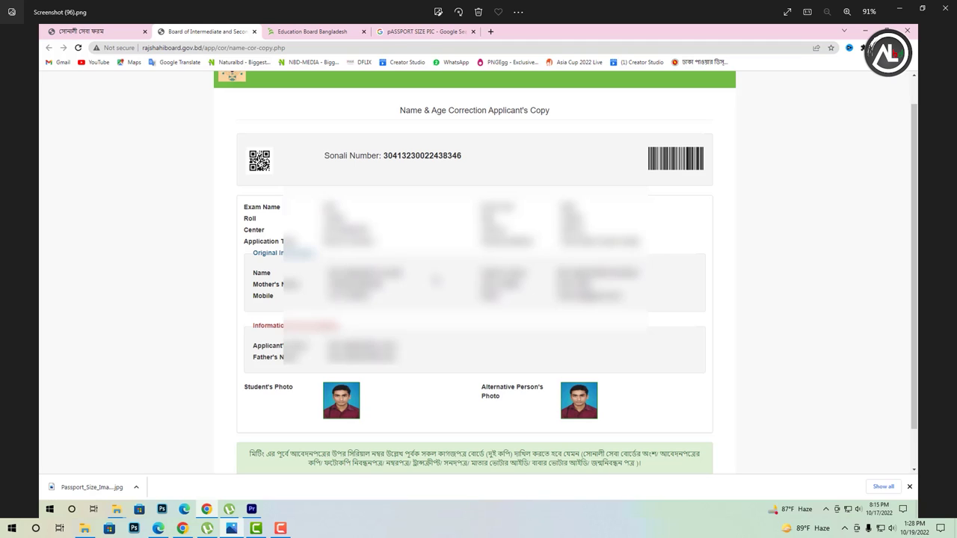
click(158, 528)
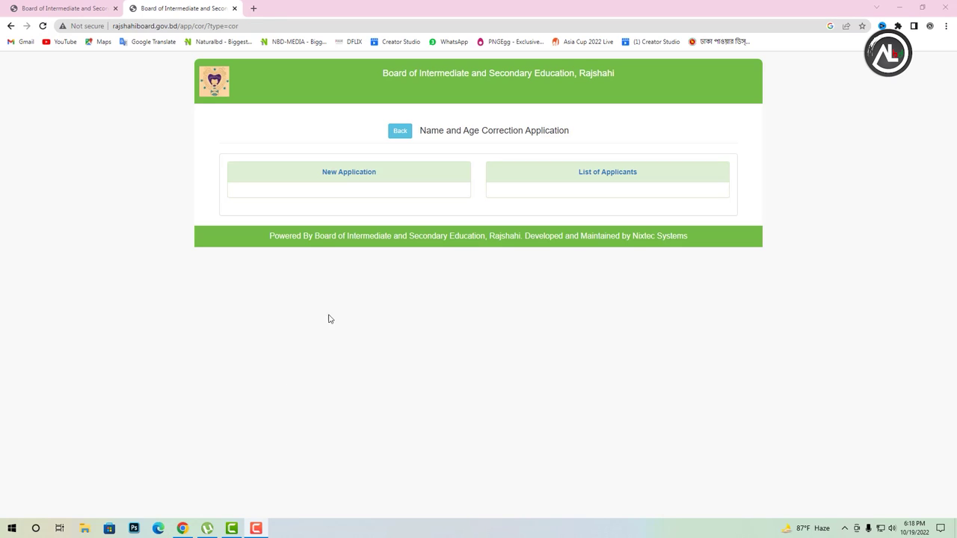
- Open the board's list of name and age correction applicants and examine the meeting dates and action statuses
click(629, 177)
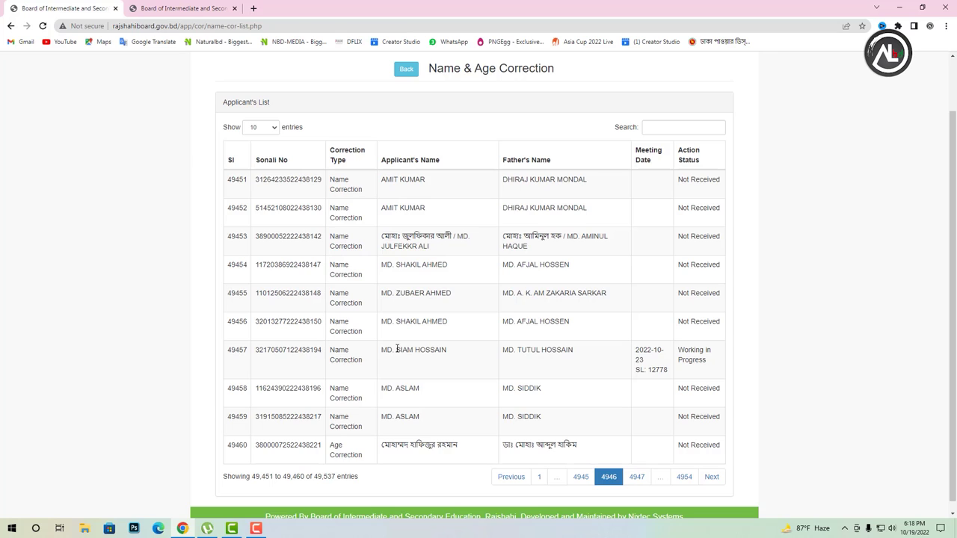
scroll(397, 350, up, 1)
scroll(399, 355, down, 1)
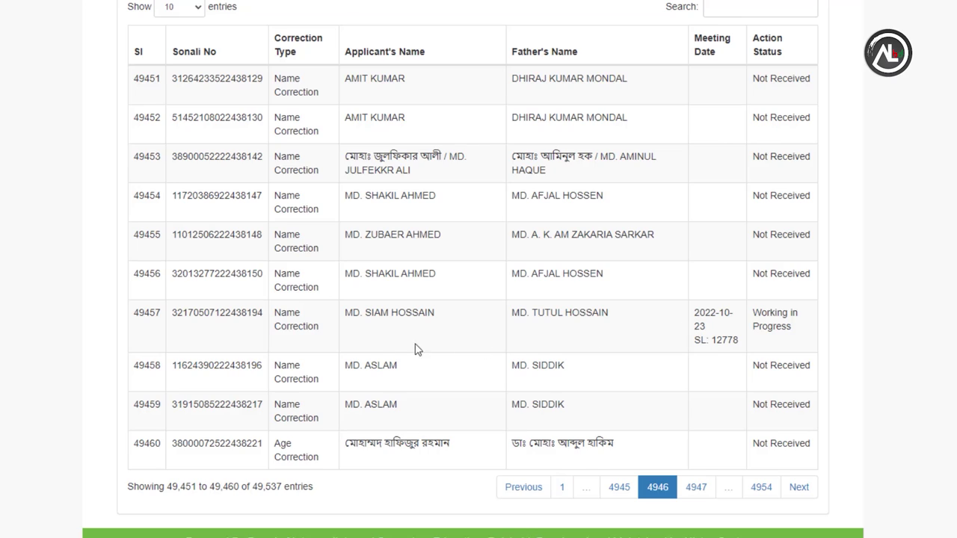
- Go to the first page of the applicants list and locate its search field for looking up an application
click(566, 488)
click(729, 192)
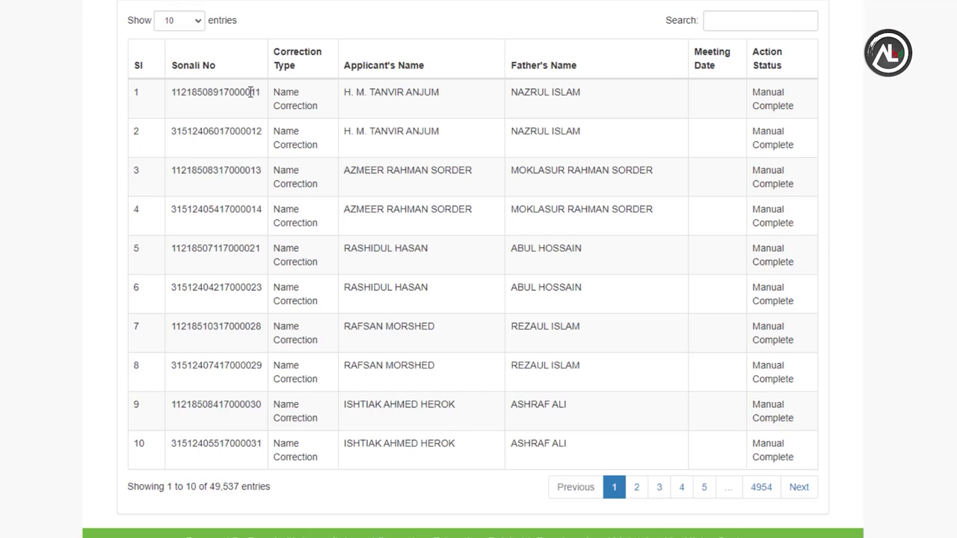
click(773, 23)
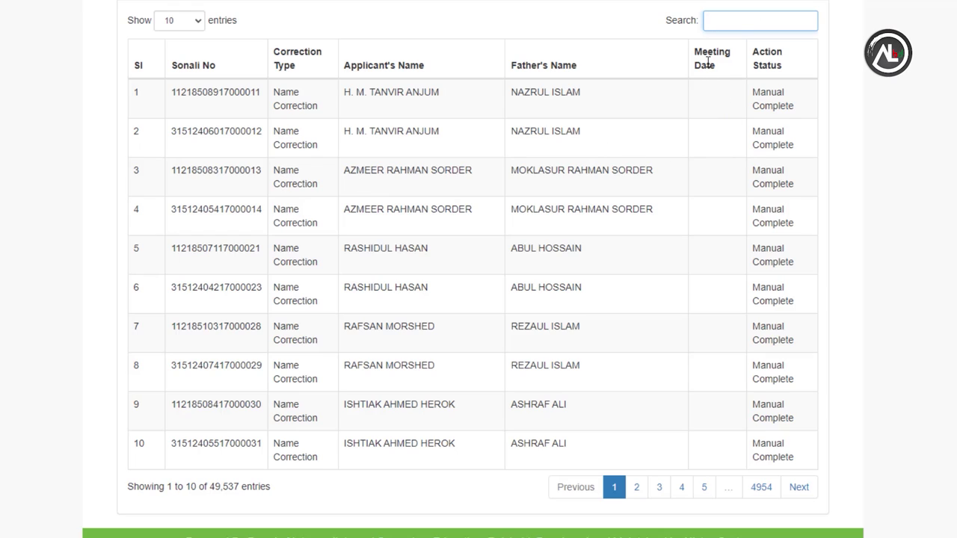
click(708, 178)
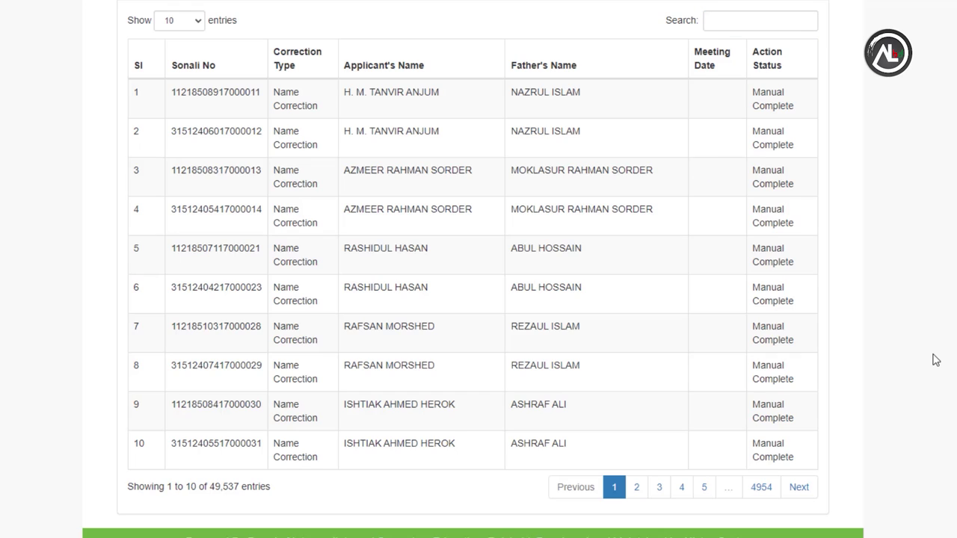